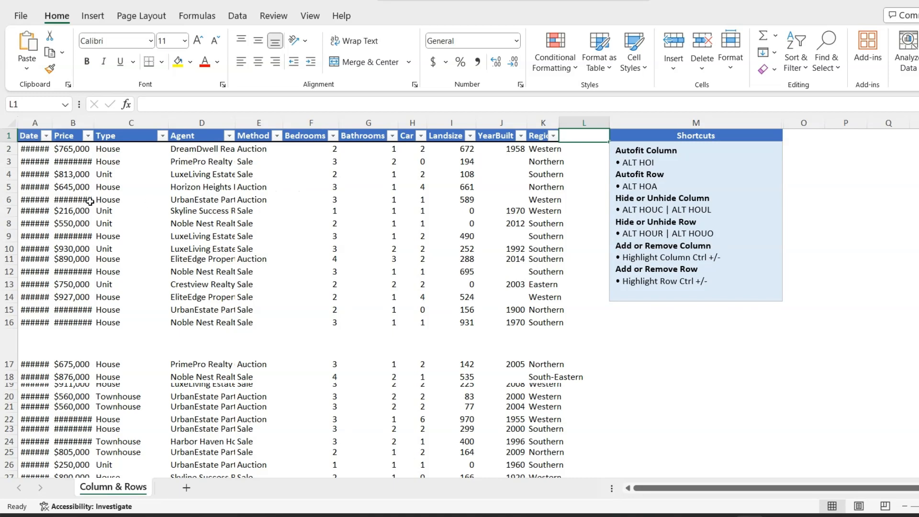
# Step: Autofit the width of the Date column so its dates display fully
pyautogui.doubleClick(52, 120)
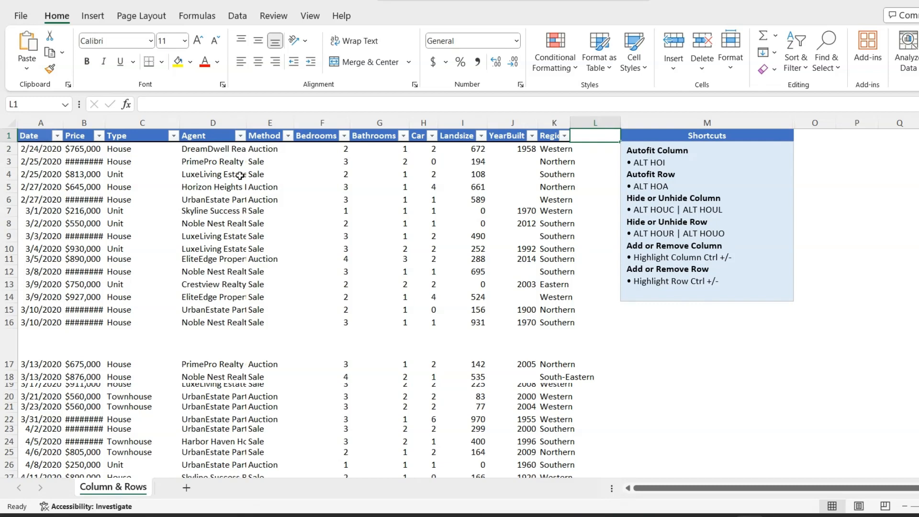
# Step: Autofit the widths of columns A through K together, then undo that autofit
pyautogui.moveTo(47, 123); pyautogui.dragTo(551, 120)
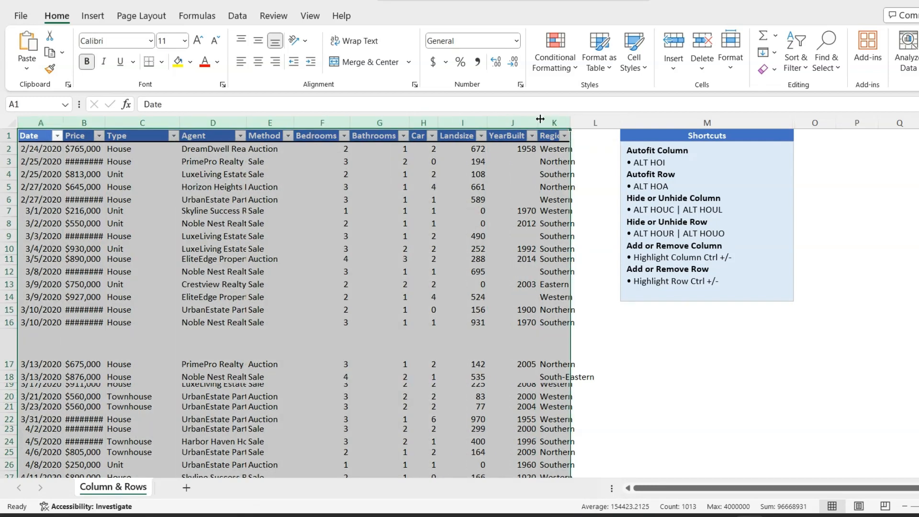
pyautogui.doubleClick(487, 123)
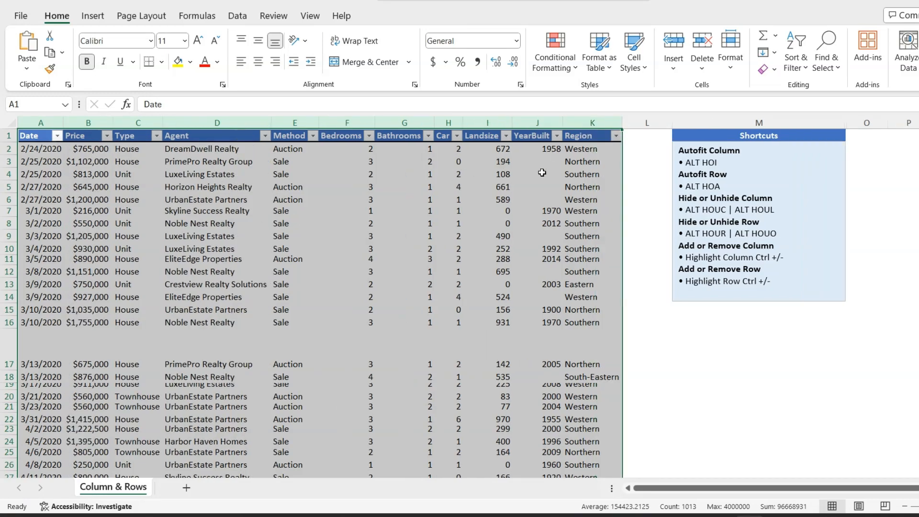
pyautogui.click(632, 155)
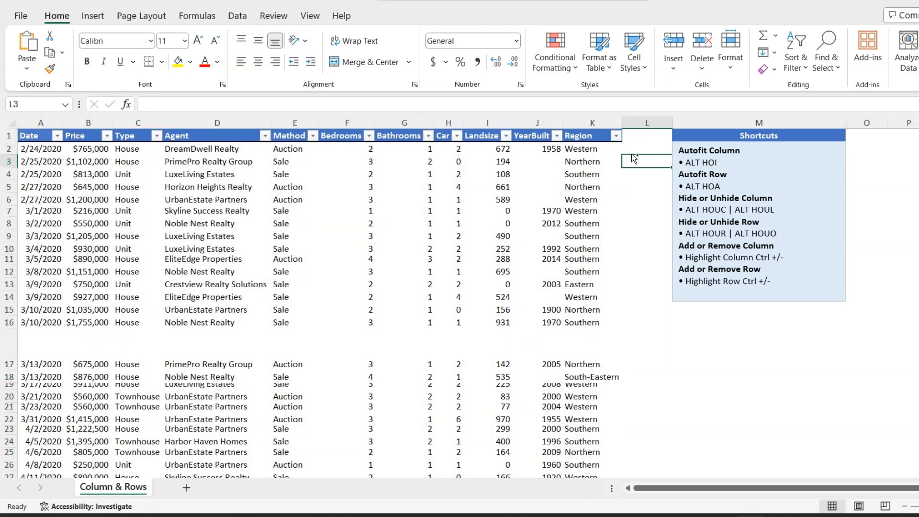
pyautogui.hotkey('ctrl', 'z')
pyautogui.click(263, 185)
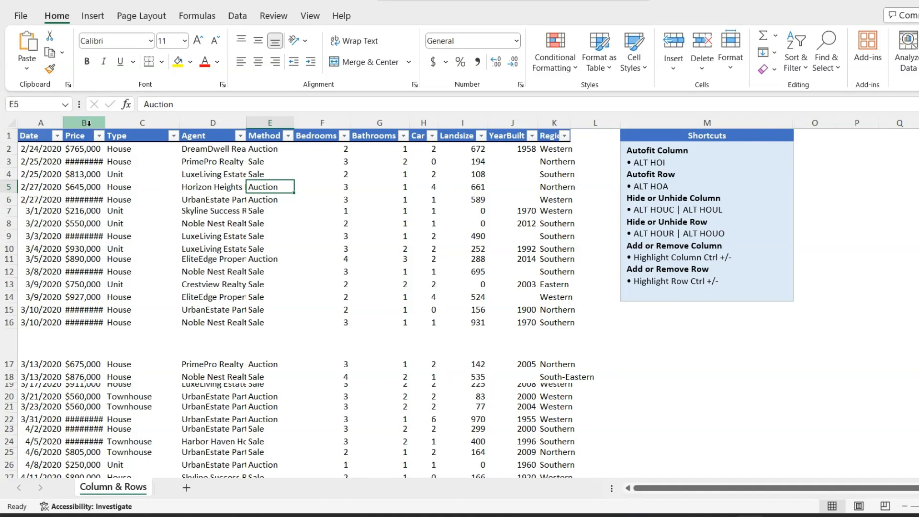
# Step: Select columns A through K and autofit their widths with the Format AutoFit Column Width command
pyautogui.moveTo(41, 122); pyautogui.dragTo(578, 139)
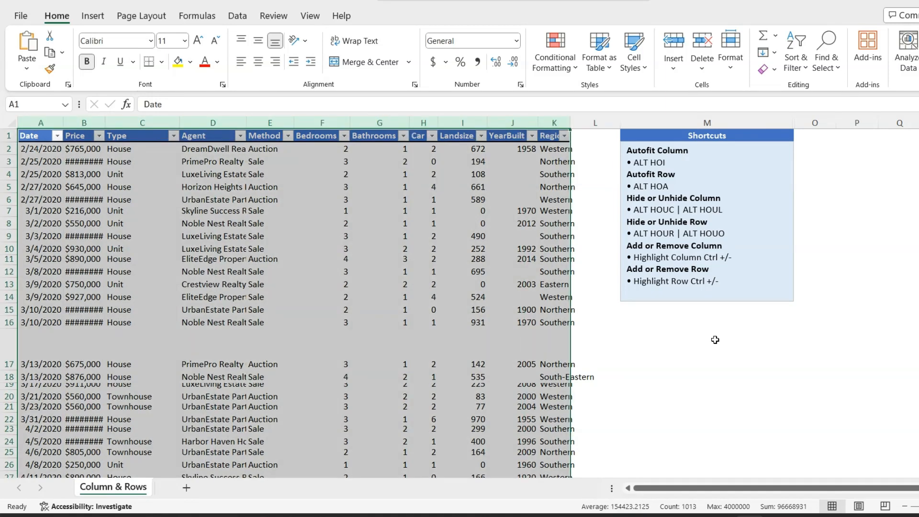
pyautogui.hotkey('alt', 'h')
pyautogui.press('o')
pyautogui.press('i')
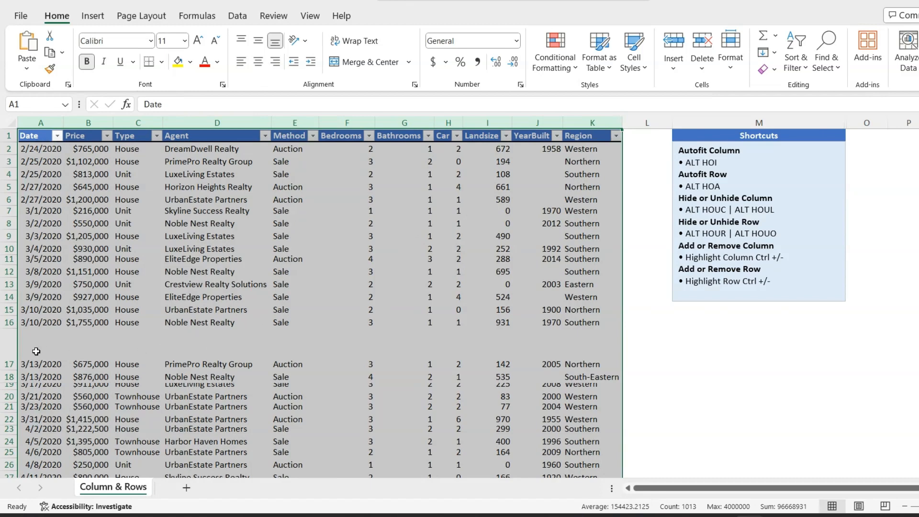
# Step: Autofit the height of the tall row 17, then undo that change
pyautogui.click(42, 345)
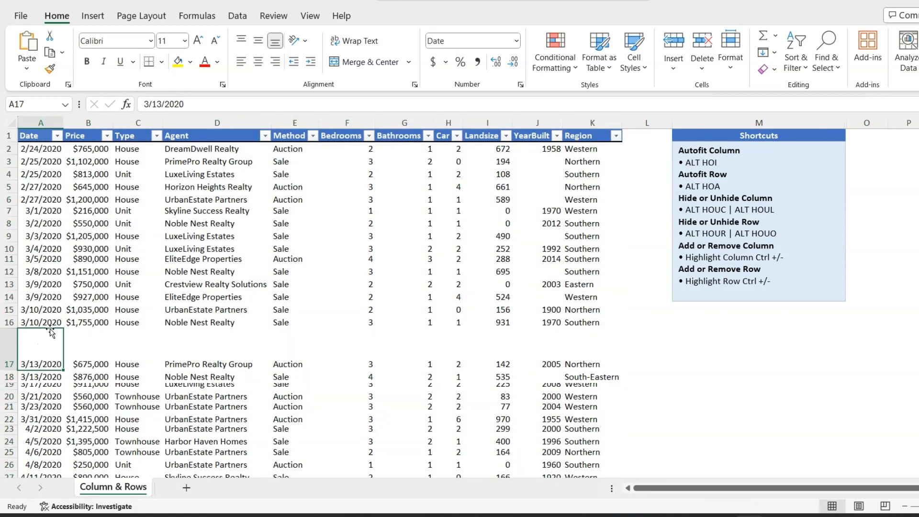
pyautogui.doubleClick(12, 371)
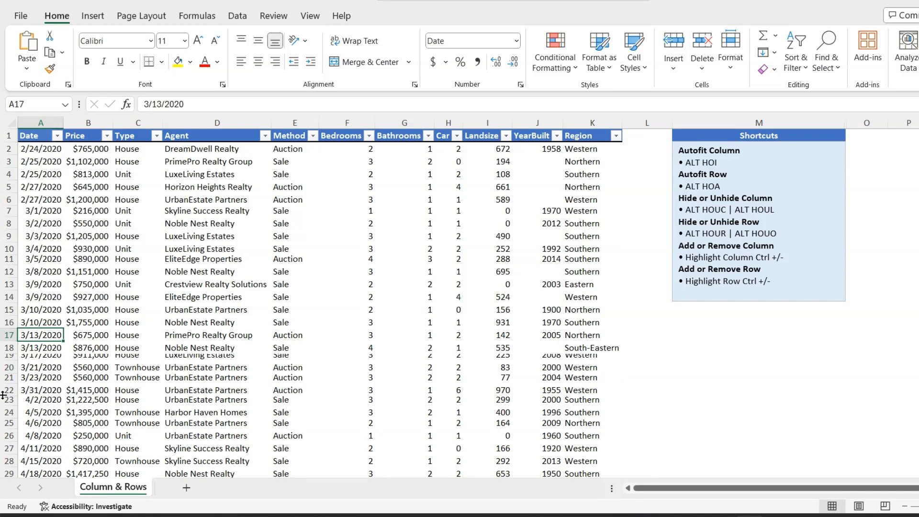
pyautogui.hotkey('ctrl', 'z')
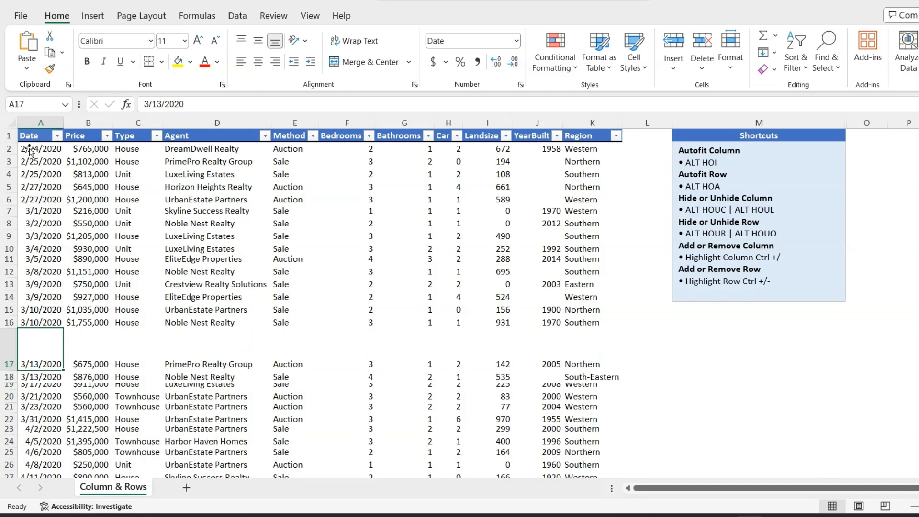
# Step: Select the whole data table and autofit its row heights with the AutoFit Row Height command
pyautogui.click(7, 136)
pyautogui.press('Left')
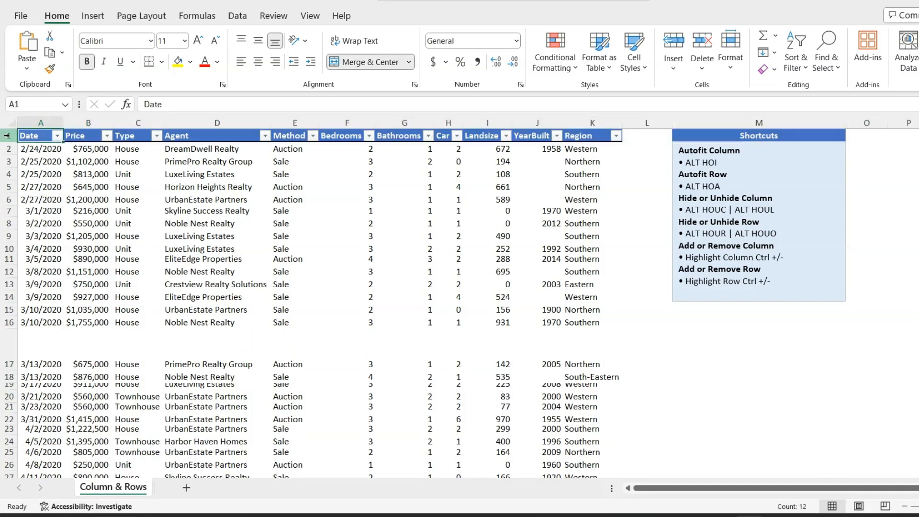
pyautogui.hotkey('ctrl', 'shift', 'Right')
pyautogui.hotkey('ctrl', 'shift', 'Down')
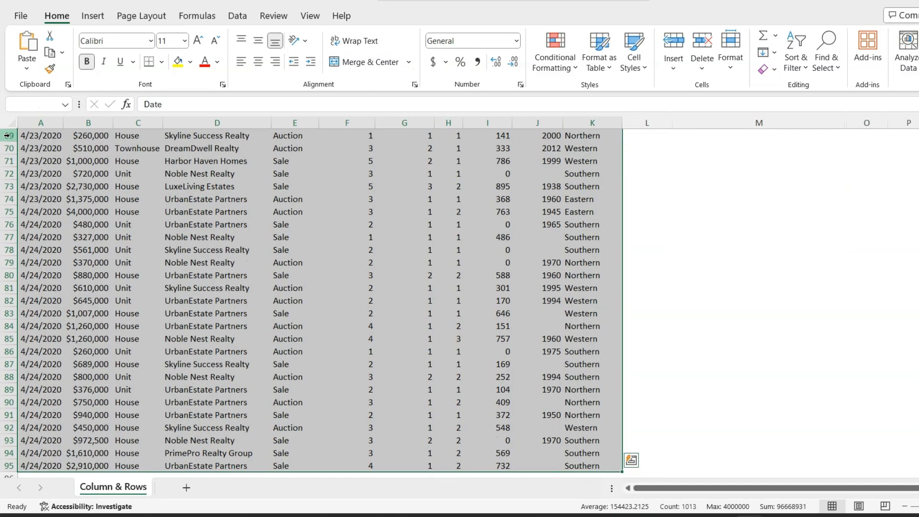
pyautogui.scroll(8, 671, 297)
pyautogui.scroll(15, 671, 297)
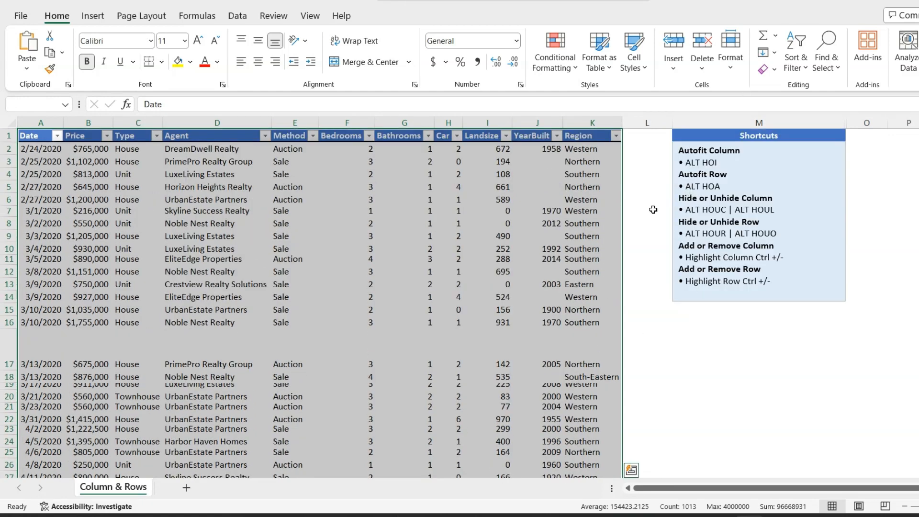
pyautogui.hotkey('alt', 'h')
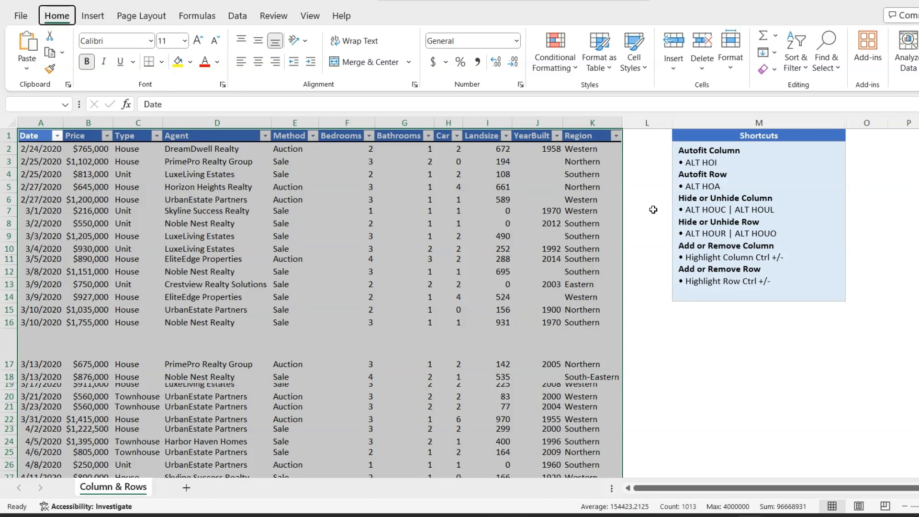
pyautogui.press('o')
pyautogui.press('a')
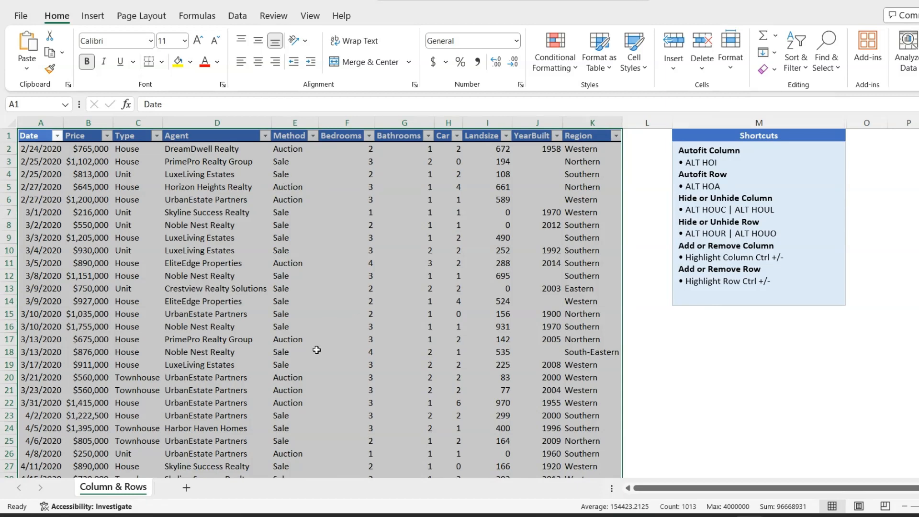
# Step: Select the Bedrooms through YearBuilt columns (F to J) and hide them
pyautogui.click(364, 271)
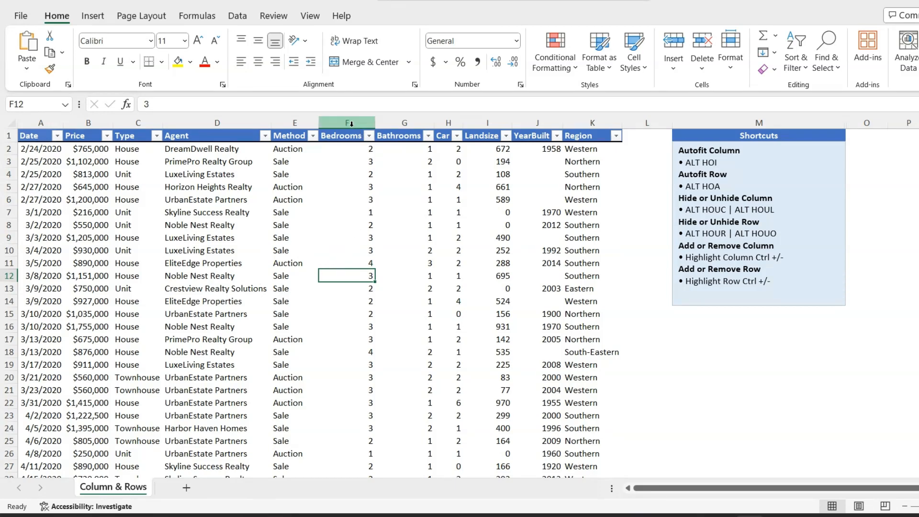
pyautogui.moveTo(350, 123); pyautogui.dragTo(531, 126)
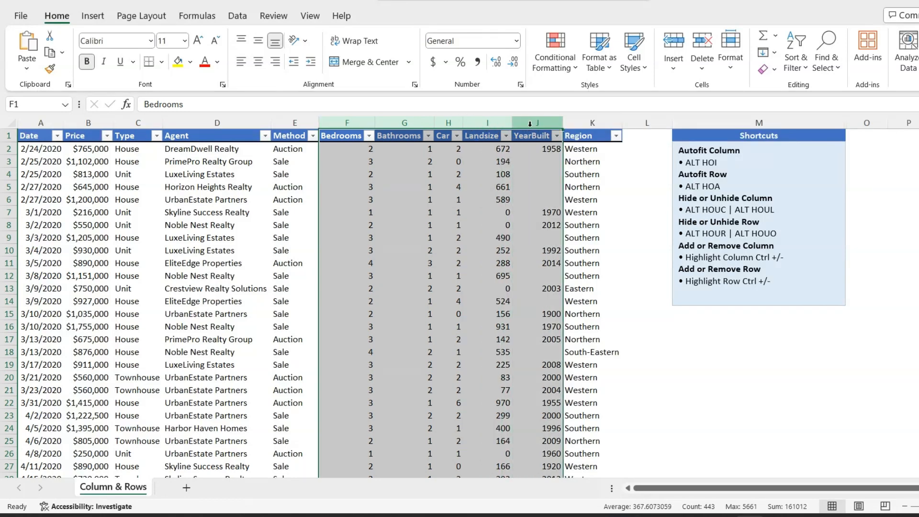
pyautogui.rightClick(357, 123)
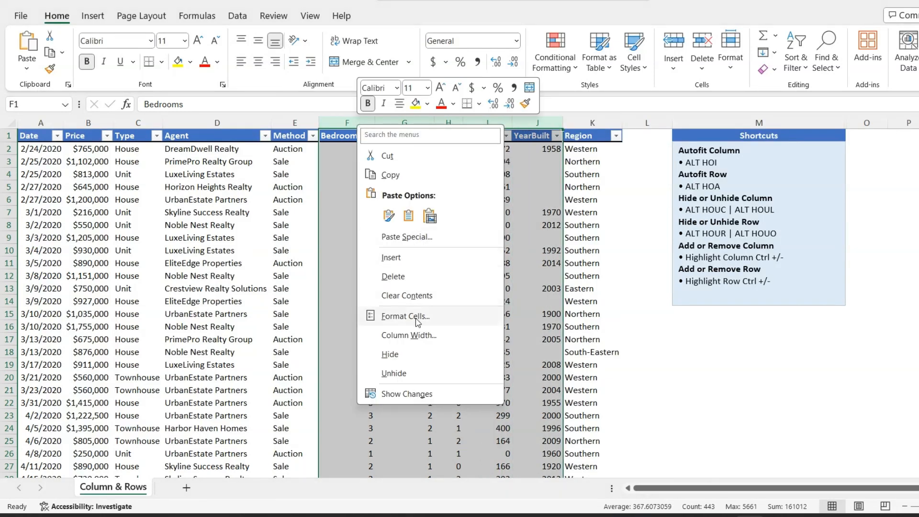
pyautogui.click(417, 356)
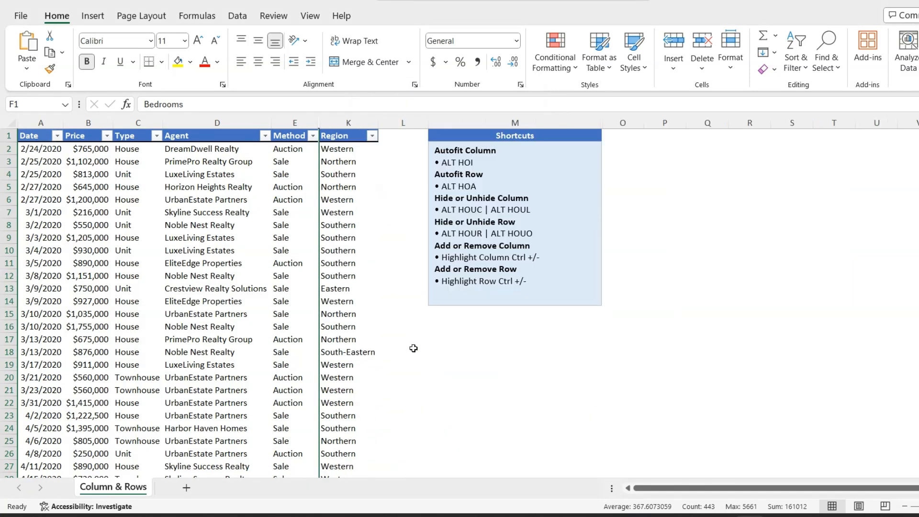
# Step: Select the Method and Region columns and unhide the columns between them
pyautogui.moveTo(301, 120); pyautogui.dragTo(333, 122)
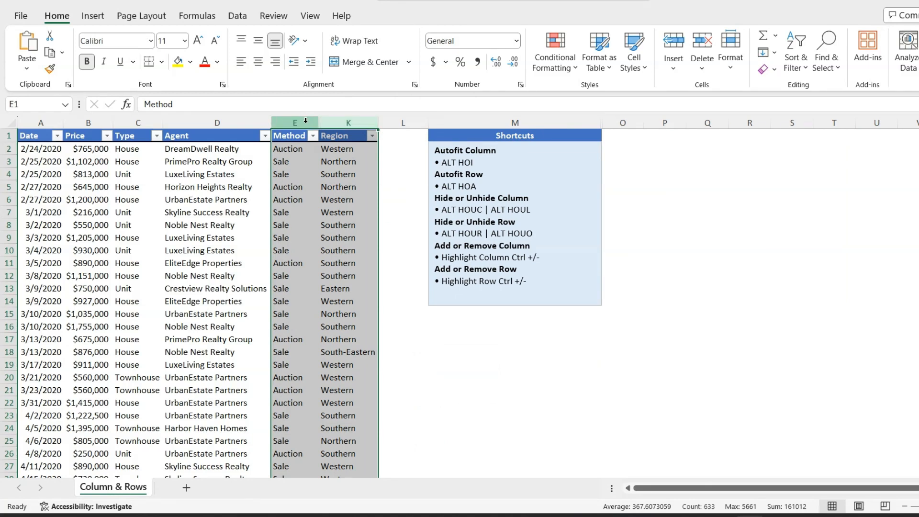
pyautogui.rightClick(306, 121)
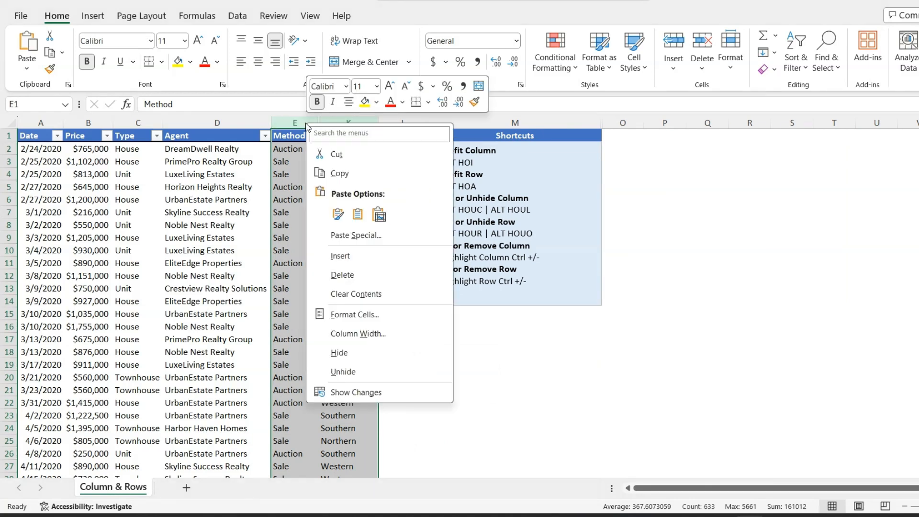
pyautogui.click(352, 373)
pyautogui.click(401, 341)
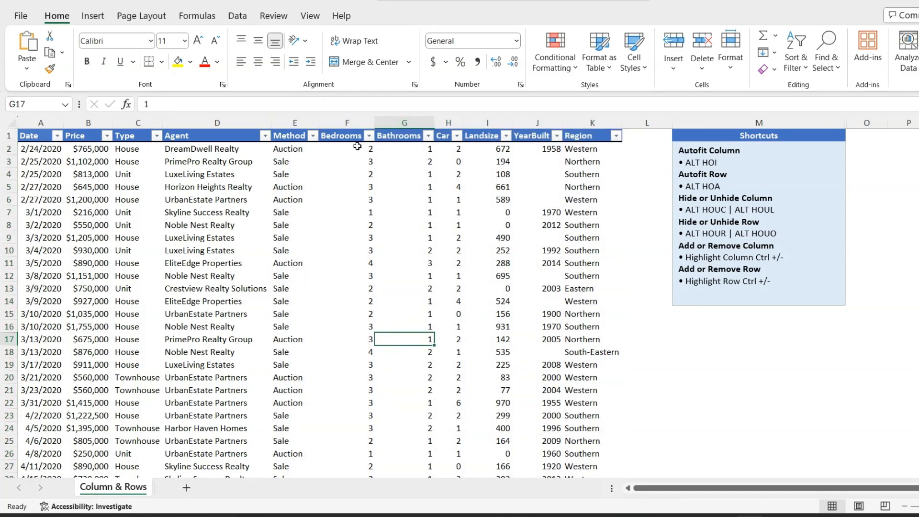
# Step: Select columns F to J from a cell in Bedrooms and hide them with the Hide Columns command
pyautogui.click(355, 187)
pyautogui.hotkey('ctrl', 'space')
pyautogui.hotkey('shift', 'Right')
pyautogui.hotkey('shift', 'Right')
pyautogui.hotkey('shift', 'Right')
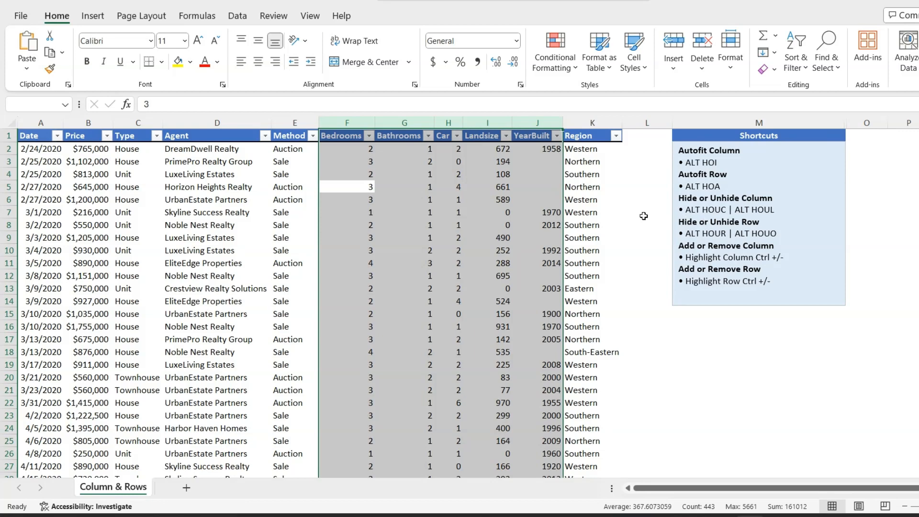
pyautogui.press('alt')
pyautogui.press('h')
pyautogui.press('o')
pyautogui.press('u')
pyautogui.press('c')
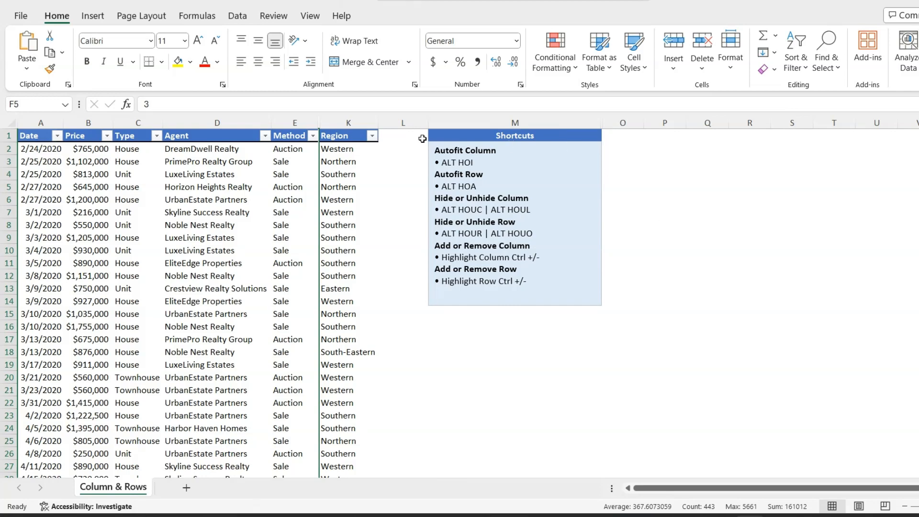
# Step: Select the Method and Region columns and unhide the hidden columns with the Unhide Columns command
pyautogui.moveTo(295, 123); pyautogui.dragTo(338, 115)
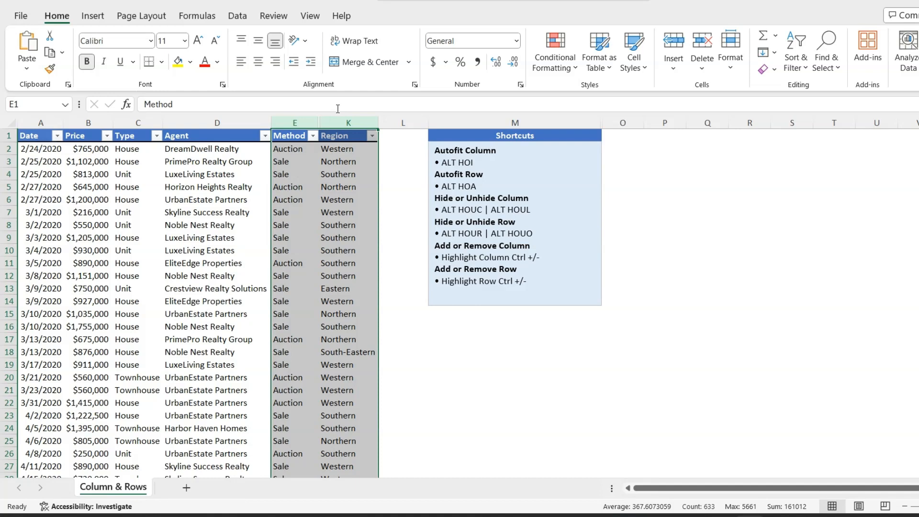
pyautogui.hotkey('alt', 'h')
pyautogui.press('o')
pyautogui.press('u')
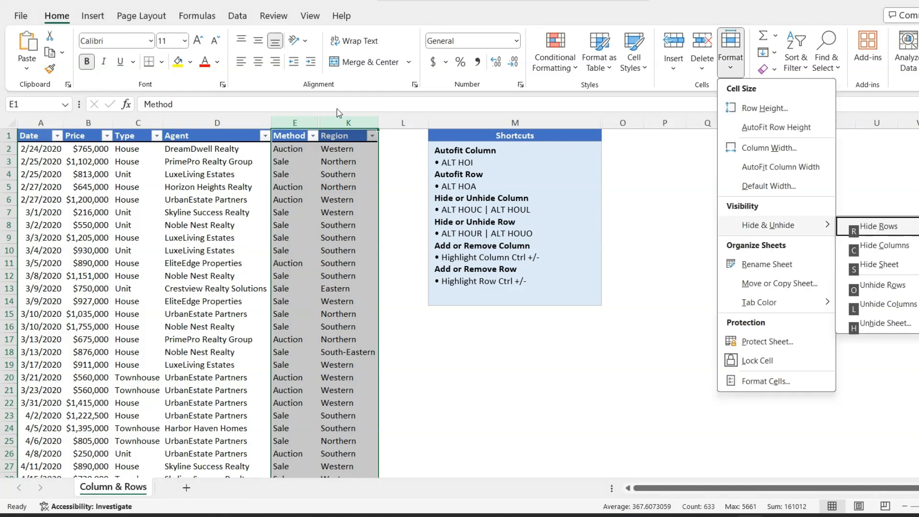
pyautogui.press('l')
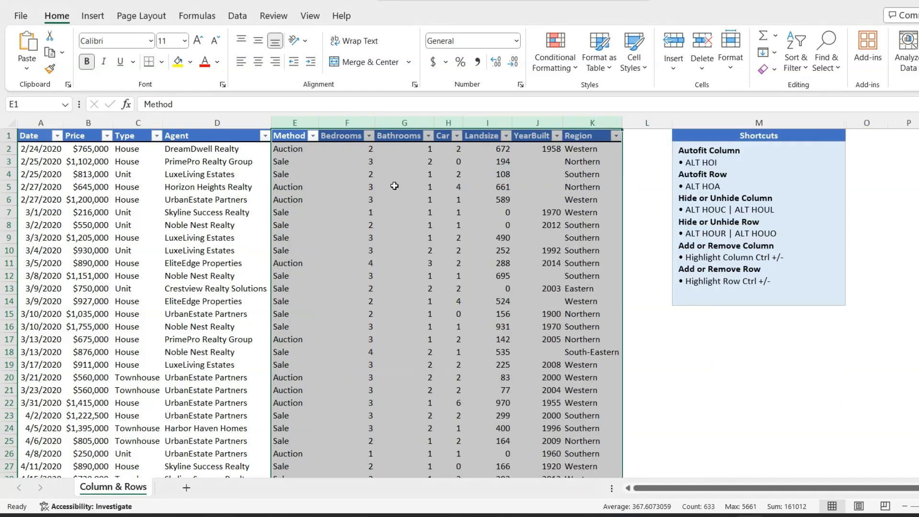
# Step: Select rows 18 to 21 and hide them with the Hide Rows command
pyautogui.click(201, 351)
pyautogui.hotkey('shift', 'space')
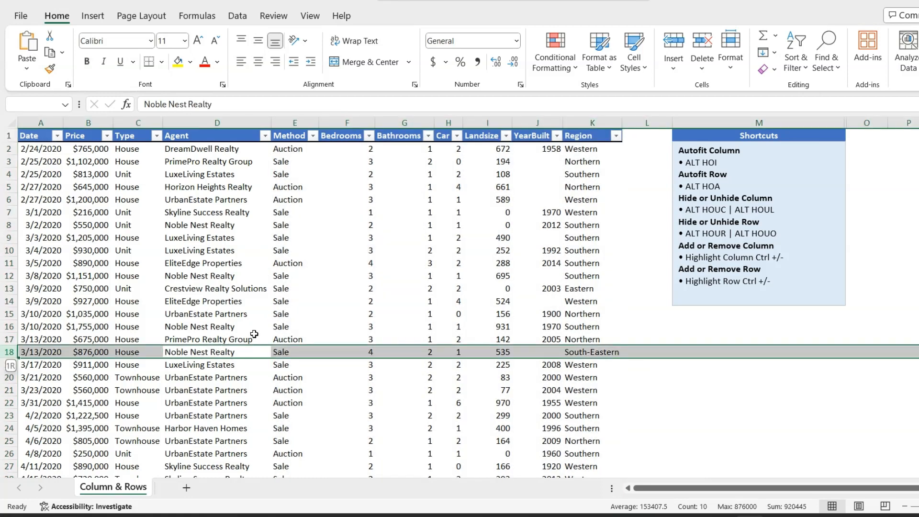
pyautogui.hotkey('shift', 'Down')
pyautogui.hotkey('shift', 'Down')
pyautogui.hotkey('shift', 'Down')
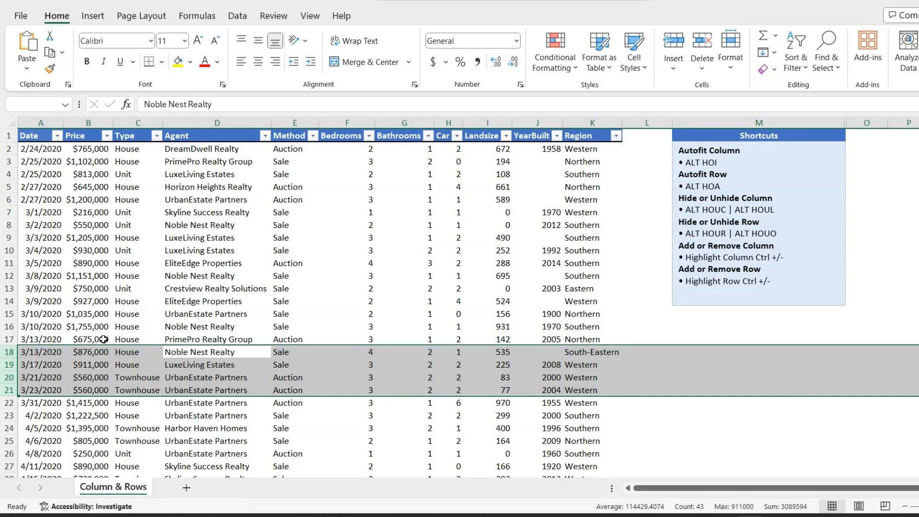
pyautogui.hotkey('alt', 'h')
pyautogui.press('o')
pyautogui.press('u')
pyautogui.press('r')
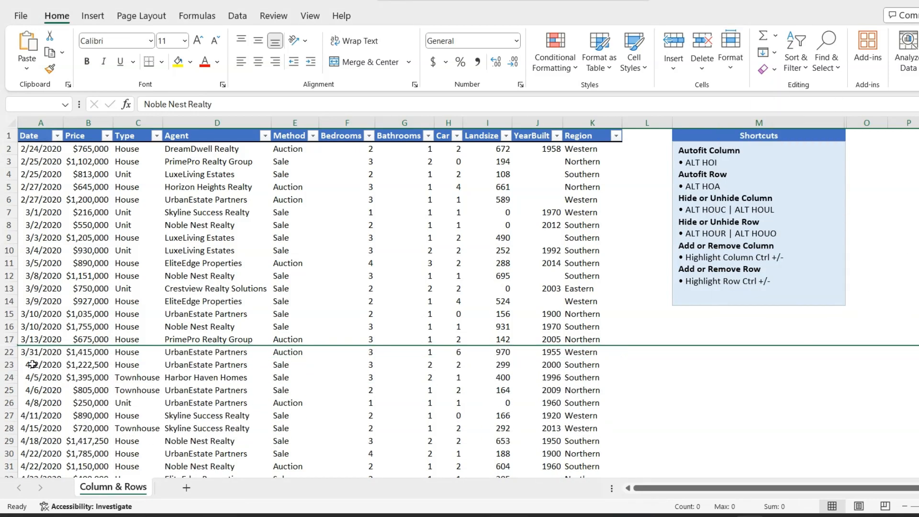
# Step: Select rows 17 to 22 and unhide the rows between them
pyautogui.moveTo(5, 339); pyautogui.dragTo(3, 353)
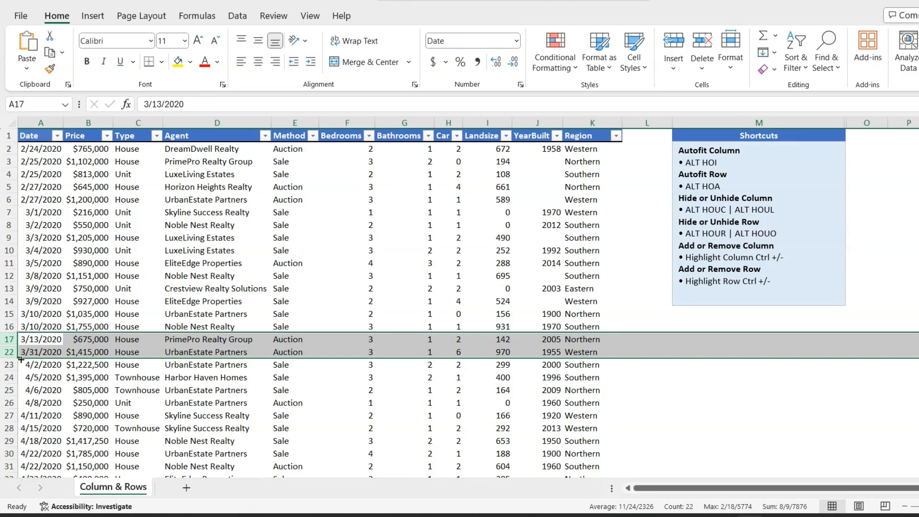
pyautogui.hotkey('alt', 'h')
pyautogui.press('o')
pyautogui.press('u')
pyautogui.press('o')
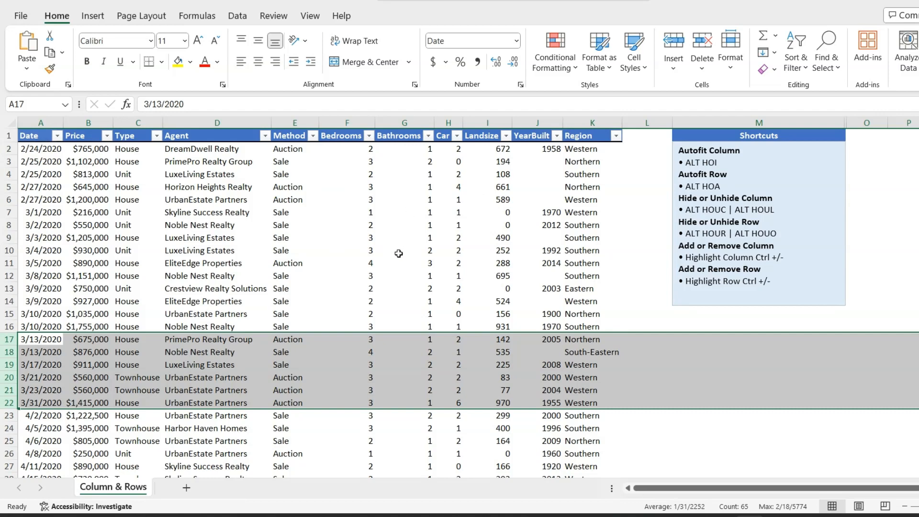
pyautogui.click(297, 286)
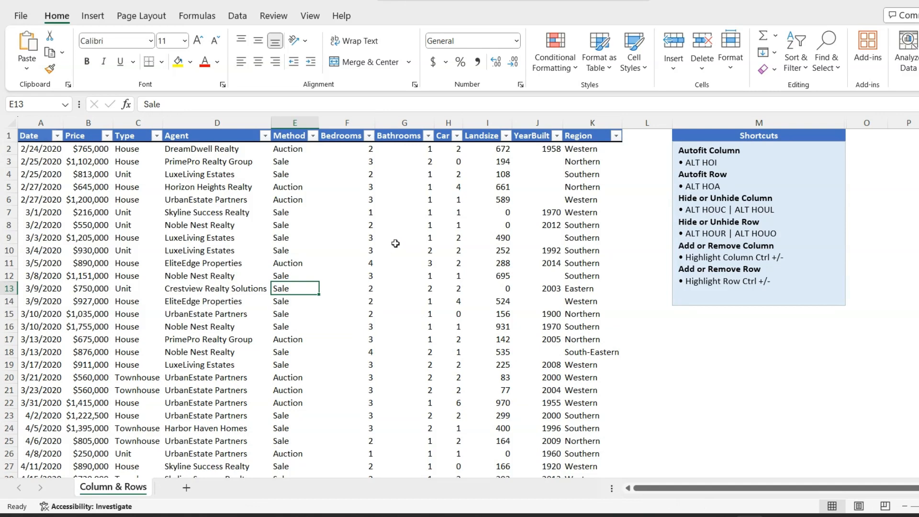
# Step: Select the Method column and insert two new blank columns before it
pyautogui.press('Left')
pyautogui.press('Right')
pyautogui.hotkey('ctrl', 'space')
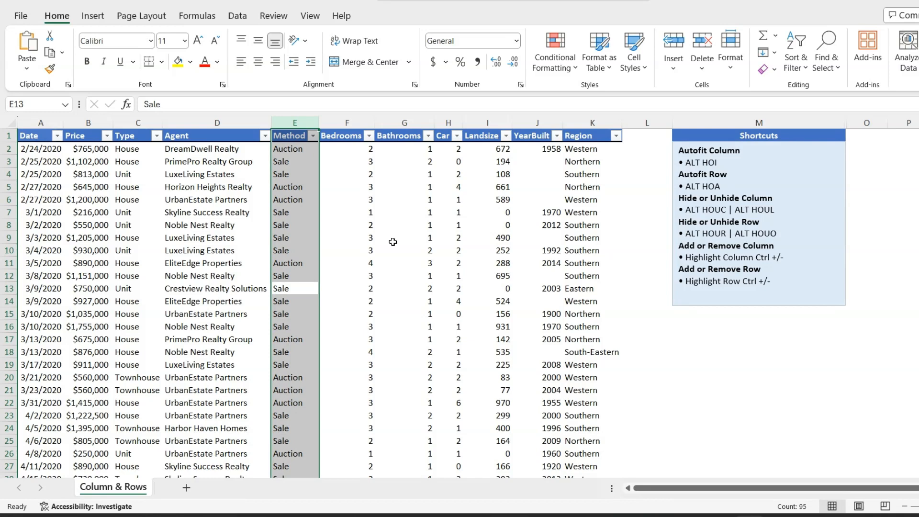
pyautogui.hotkey('ctrl', '+')
pyautogui.hotkey('ctrl', '+')
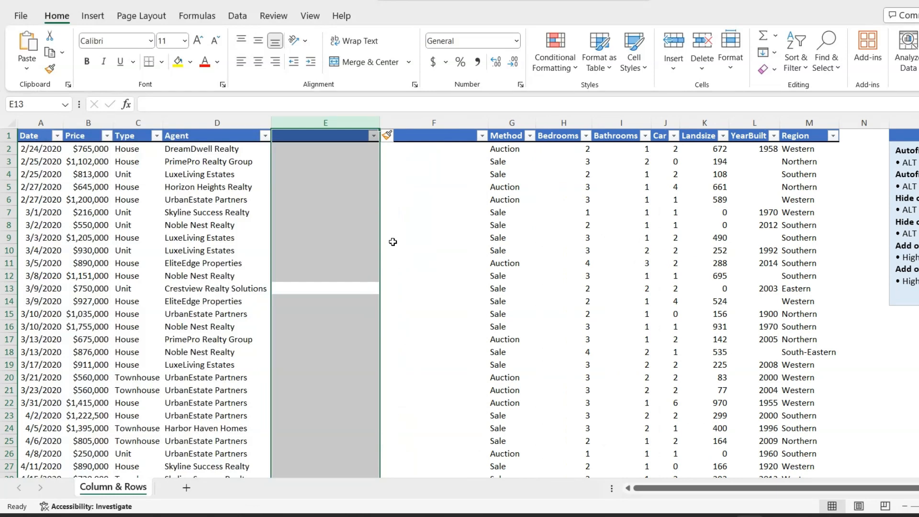
# Step: Delete the two inserted blank columns before the Method column
pyautogui.hotkey('ctrl', '-')
pyautogui.hotkey('ctrl', '-')
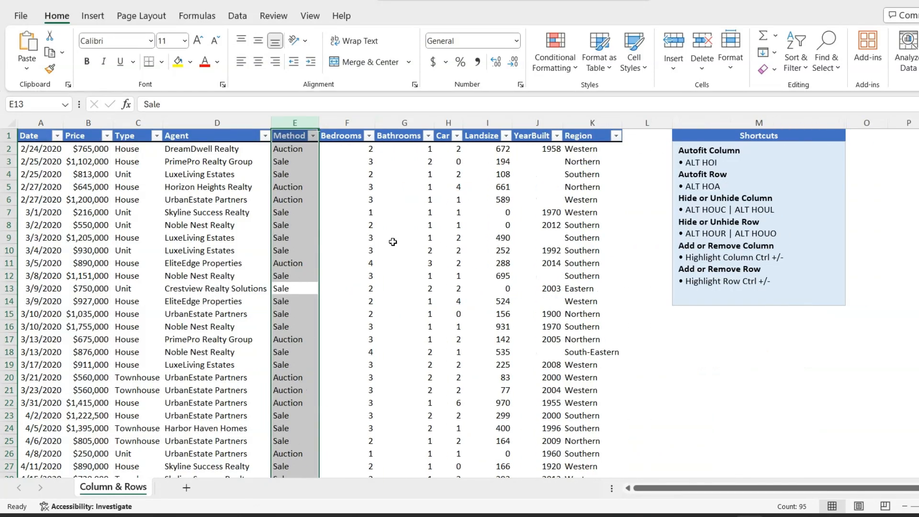
# Step: Select the Method, Bedrooms and Bathrooms columns, insert three blank columns before them and delete them again
pyautogui.moveTo(289, 120); pyautogui.dragTo(424, 125)
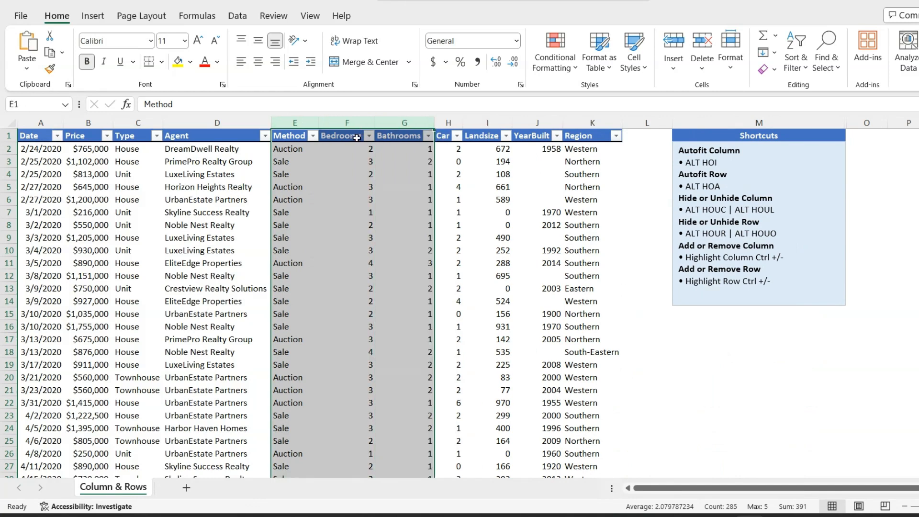
pyautogui.hotkey('ctrl', '+')
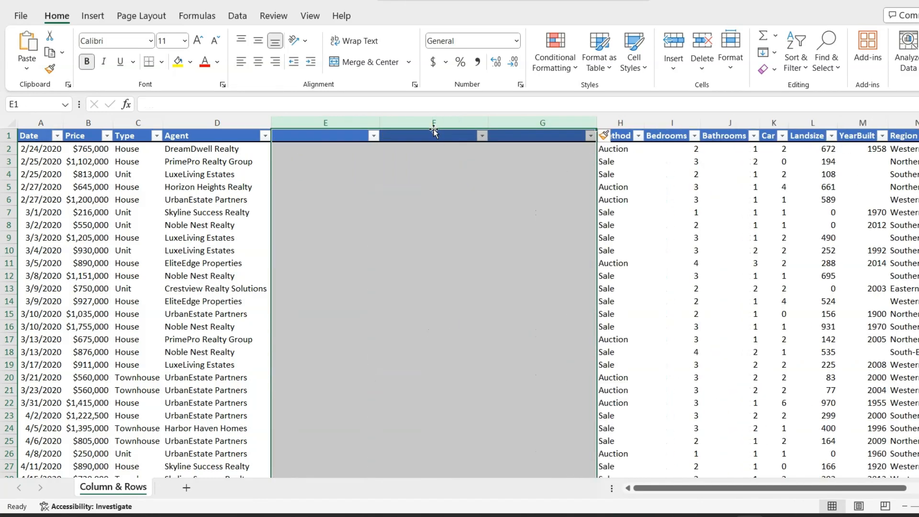
pyautogui.hotkey('ctrl', '-')
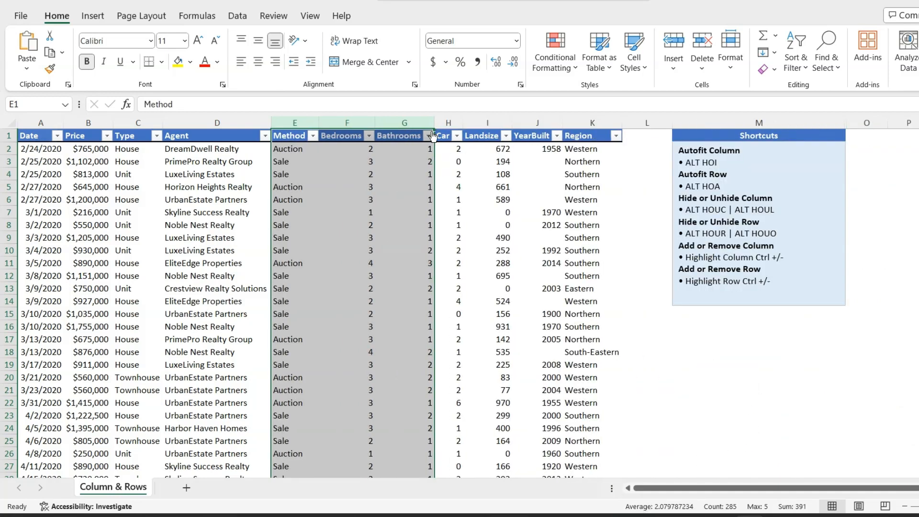
# Step: Select row 18, insert three blank rows above it and delete those rows again
pyautogui.click(291, 356)
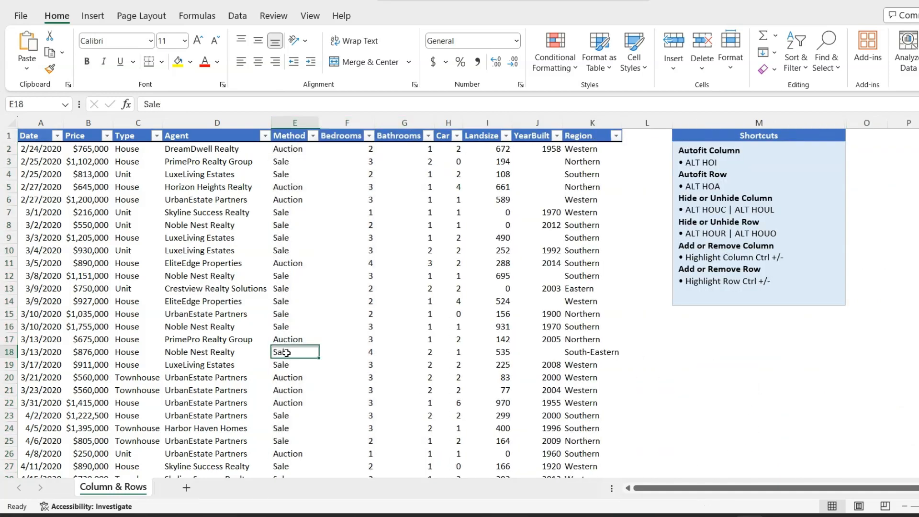
pyautogui.hotkey('shift', 'space')
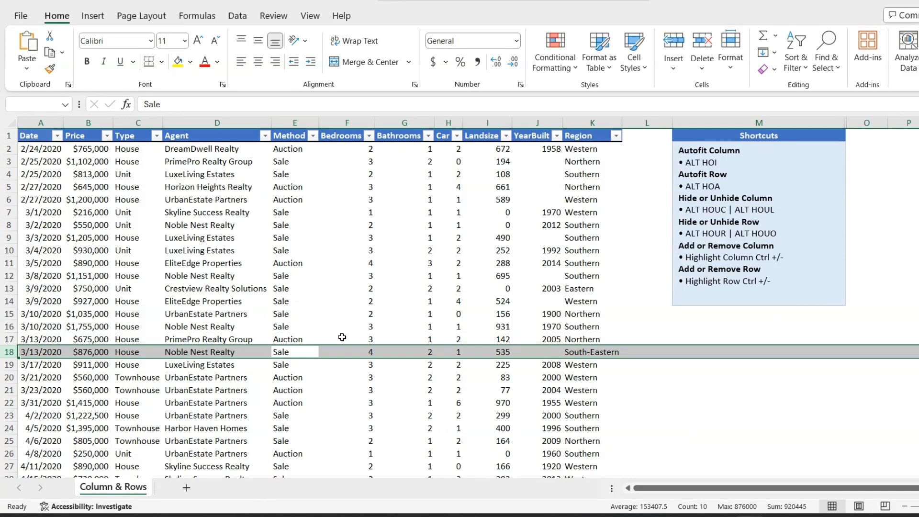
pyautogui.hotkey('ctrl', '+')
pyautogui.hotkey('ctrl', '+')
pyautogui.hotkey('ctrl', '+')
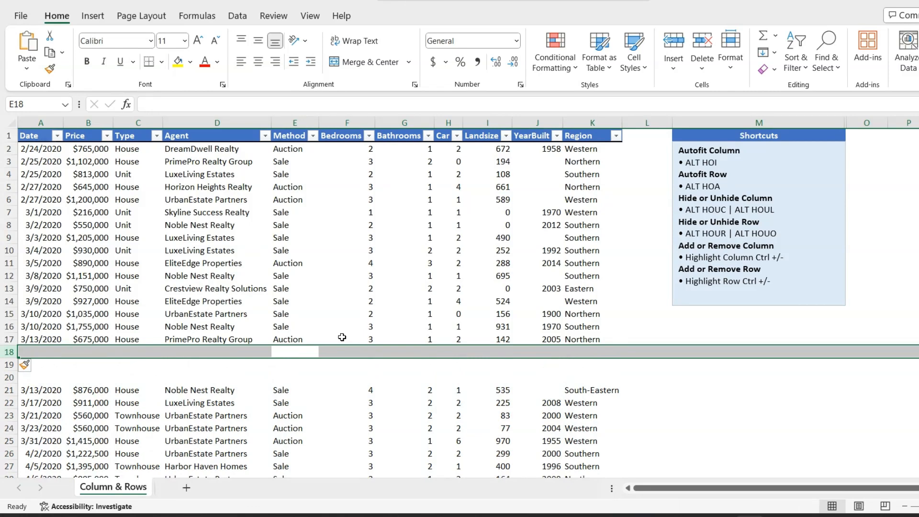
pyautogui.hotkey('ctrl', '-')
pyautogui.hotkey('ctrl', '-')
pyautogui.hotkey('ctrl', '-')
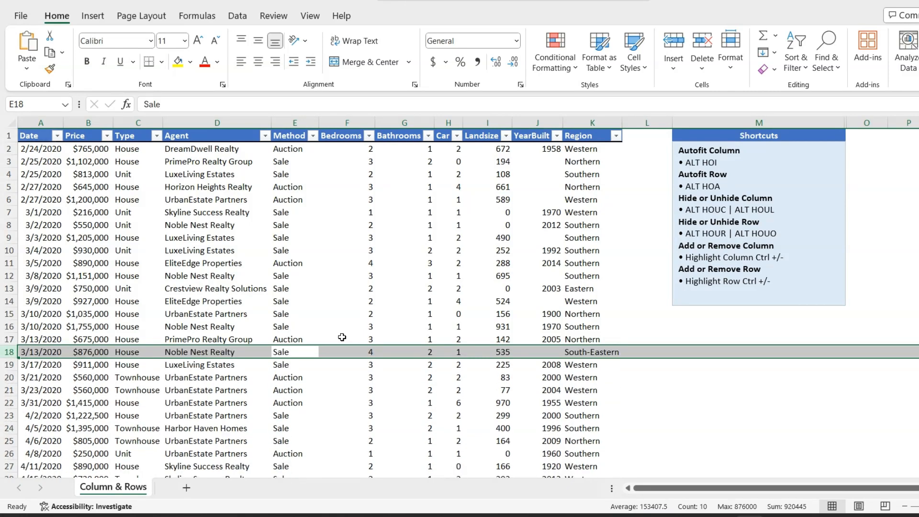
# Step: Insert four blank rows above row 18 and remove them once more
pyautogui.hotkey('ctrl', '+')
pyautogui.hotkey('ctrl', '+')
pyautogui.hotkey('ctrl', '+')
pyautogui.hotkey('ctrl', '+')
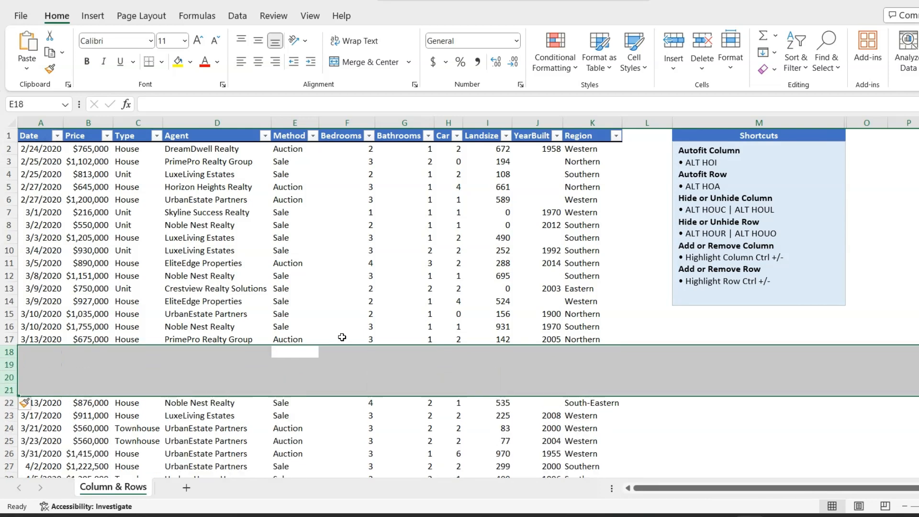
pyautogui.hotkey('ctrl', '-')
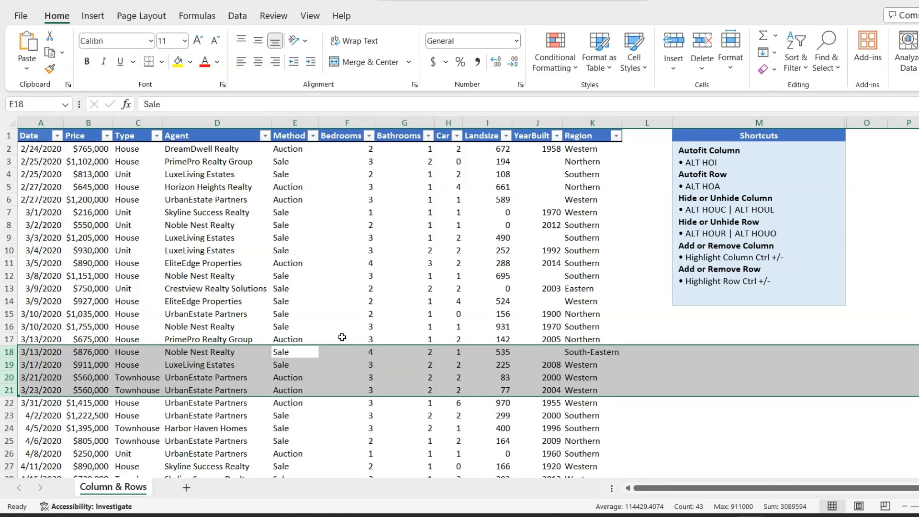